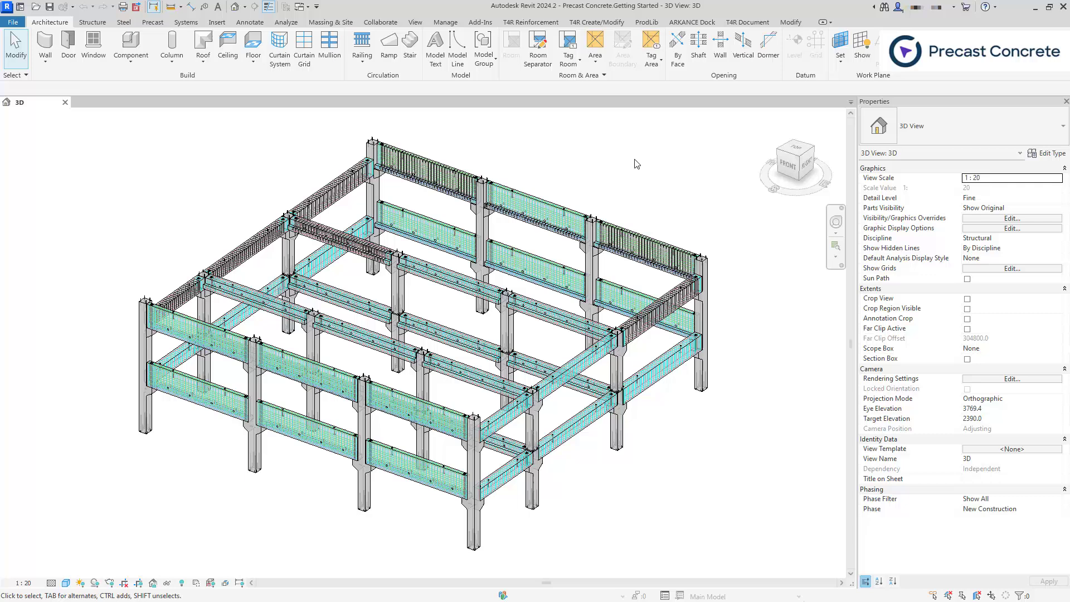
- Show the ARKANCE Dock panel and filter it to the My Tools collection
click(679, 24)
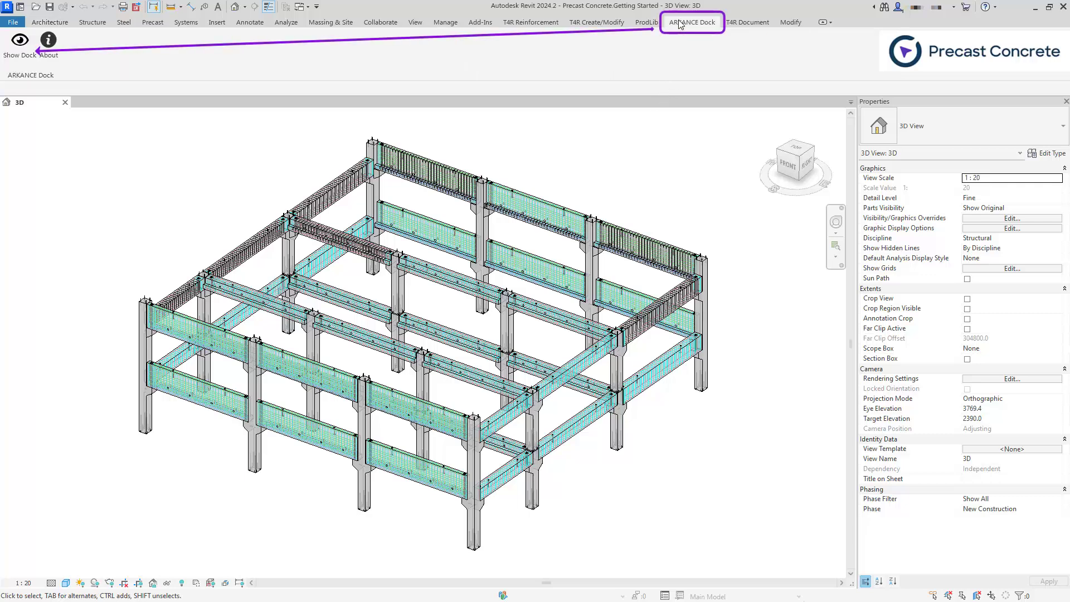
click(15, 50)
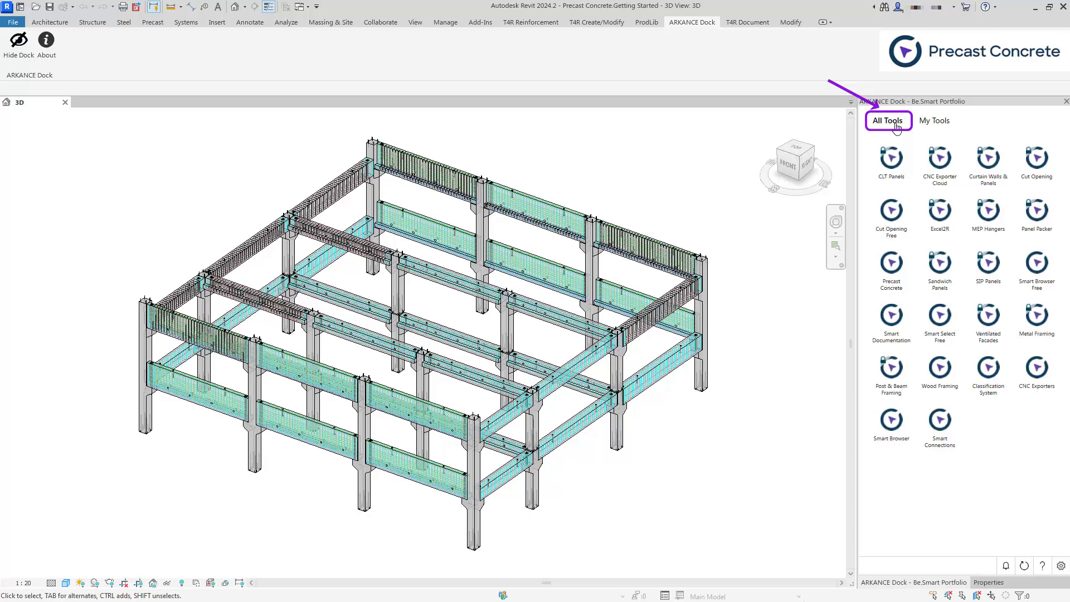
click(935, 122)
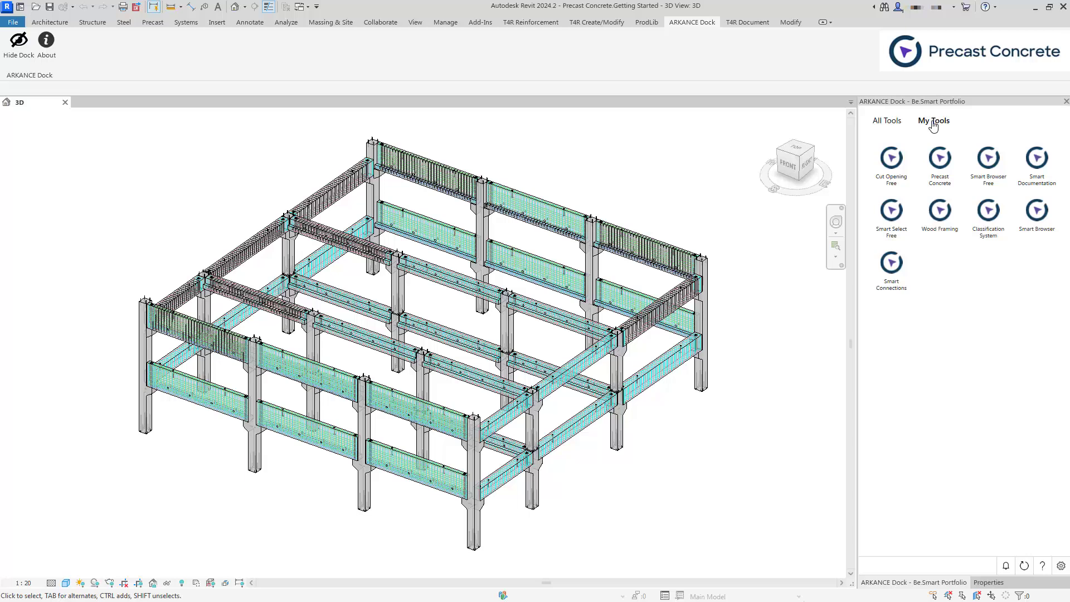
- Open the Precast Concrete tool list from My Tools
click(942, 163)
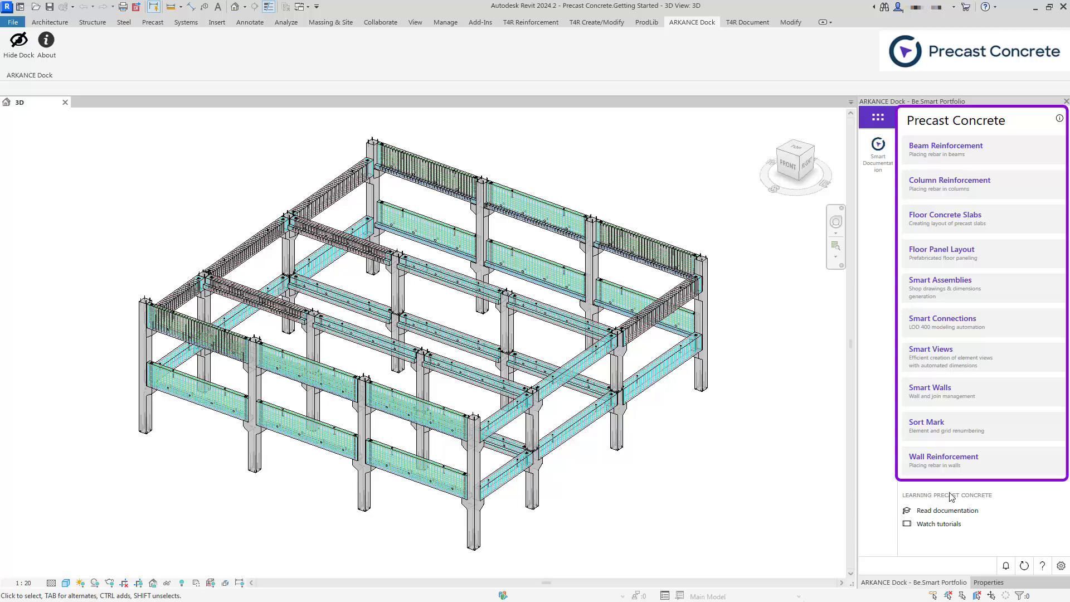
- Expand Beam Reinforcement, then browse the T4R Create/Modify, Reinforcement and Document ribbon tabs
click(1005, 151)
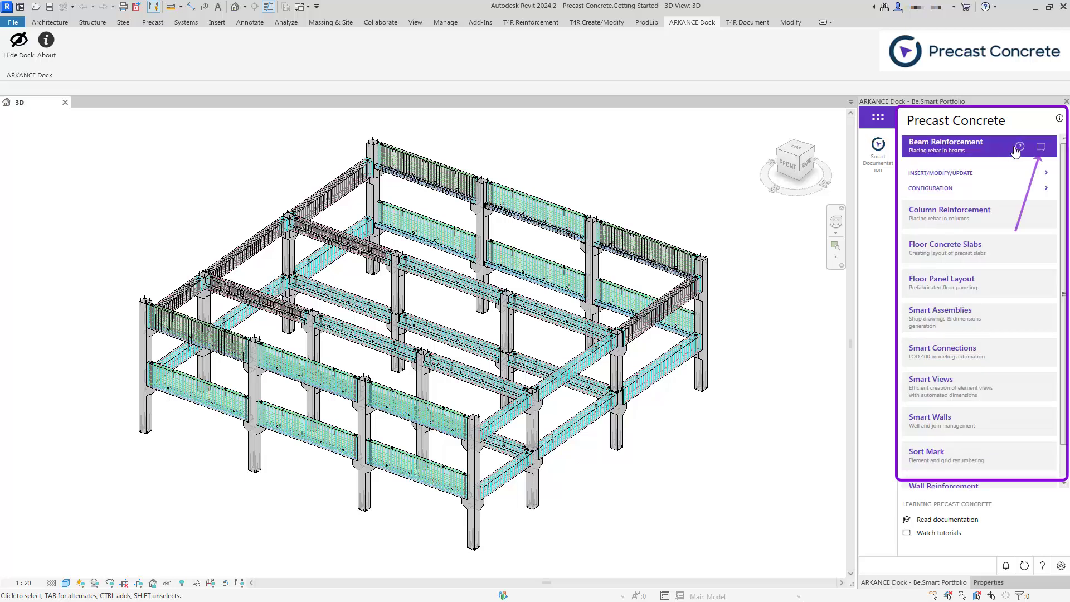
click(1043, 148)
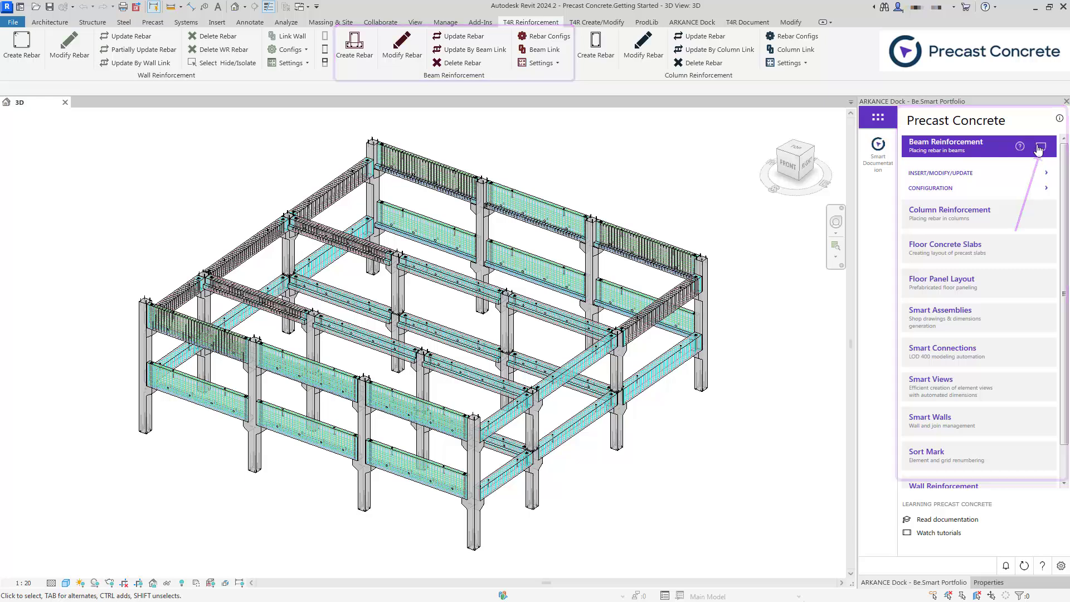
click(598, 22)
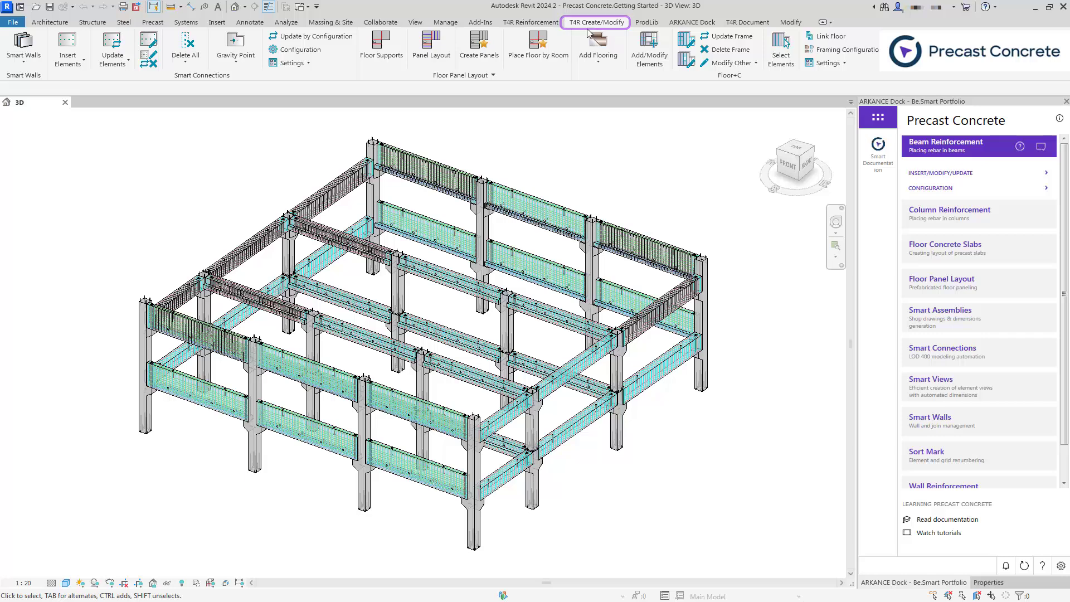
click(553, 30)
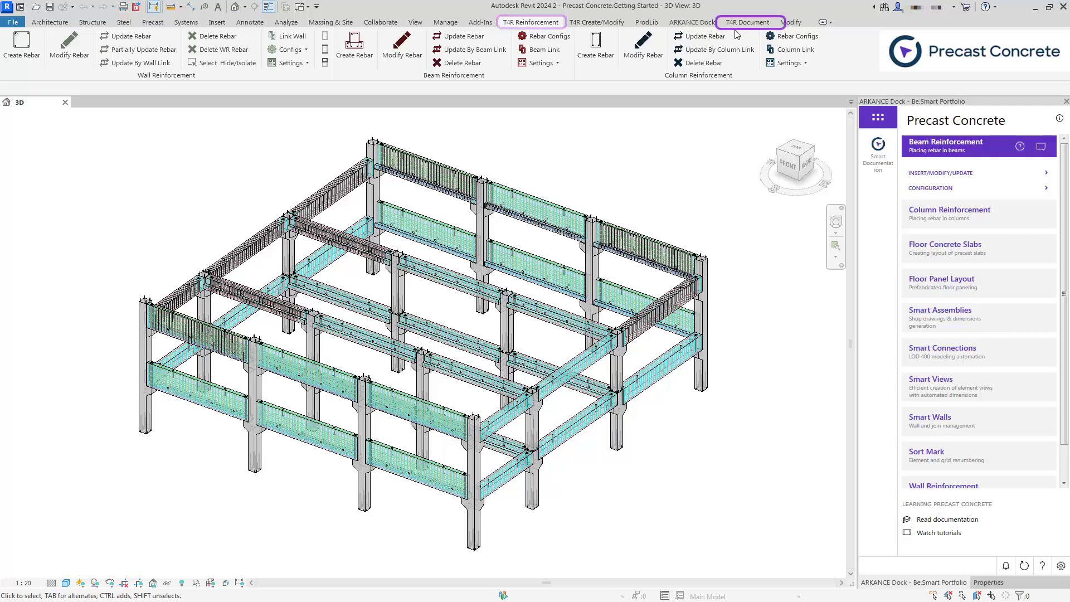
click(757, 25)
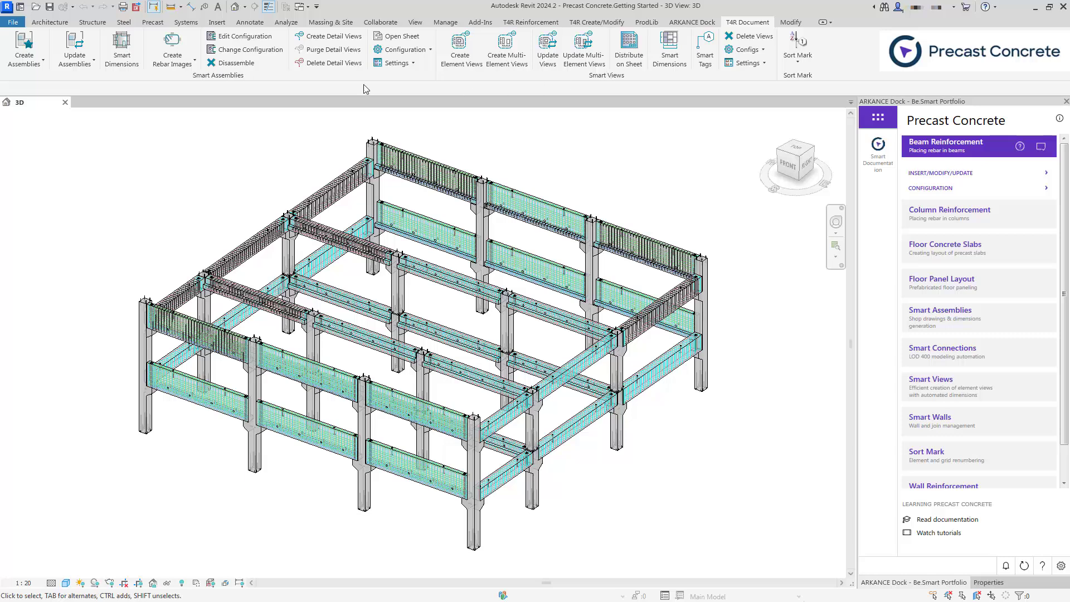
drag(232, 77, 253, 166)
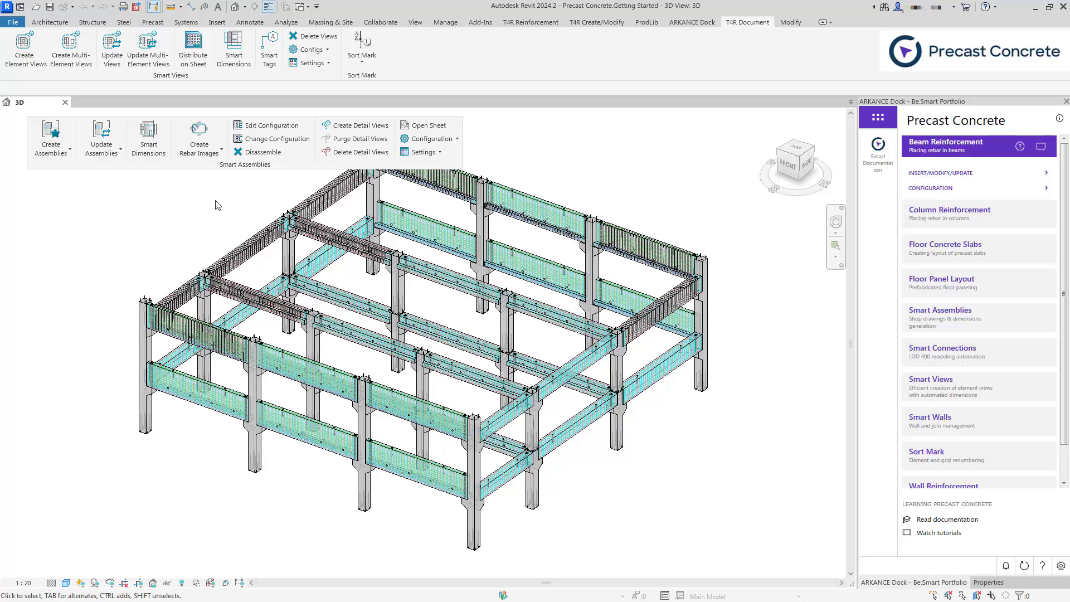
click(459, 123)
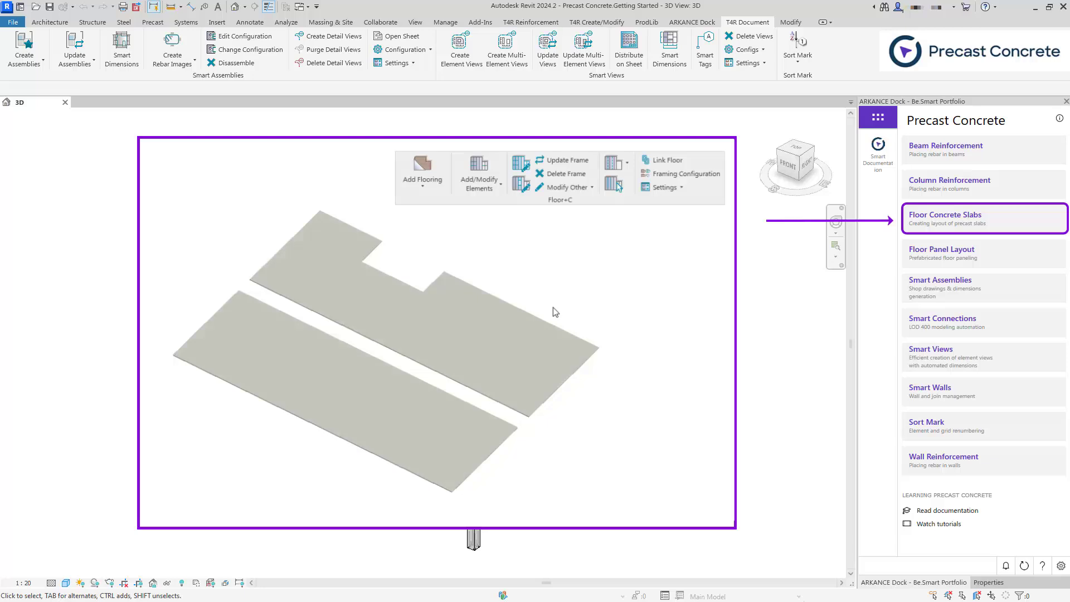
- Link the slab to precast framing with a chosen configuration and generate flooring frames
click(655, 160)
click(577, 302)
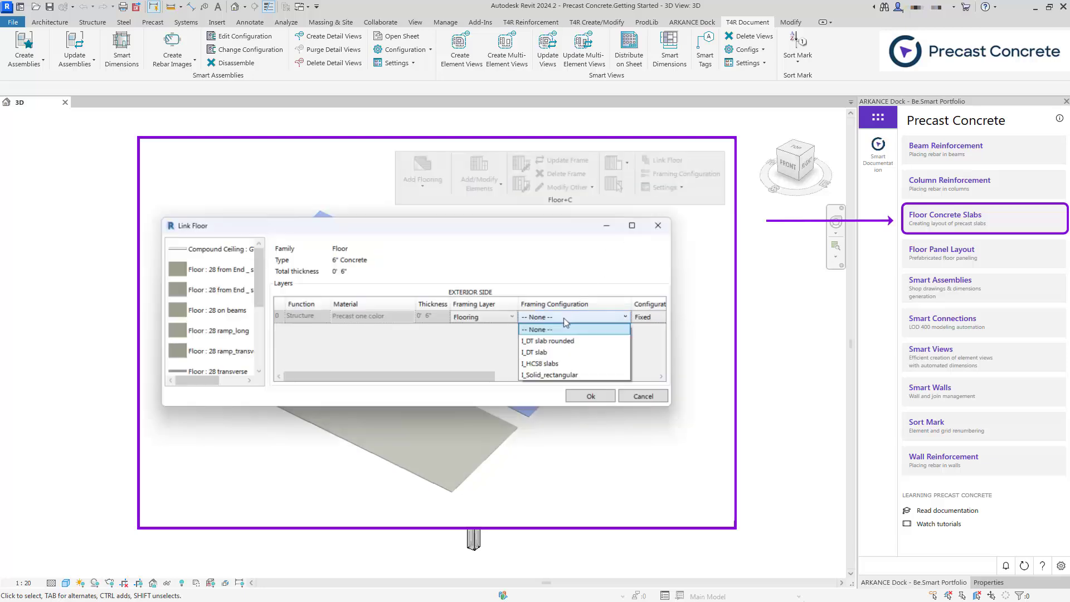
click(569, 354)
click(600, 398)
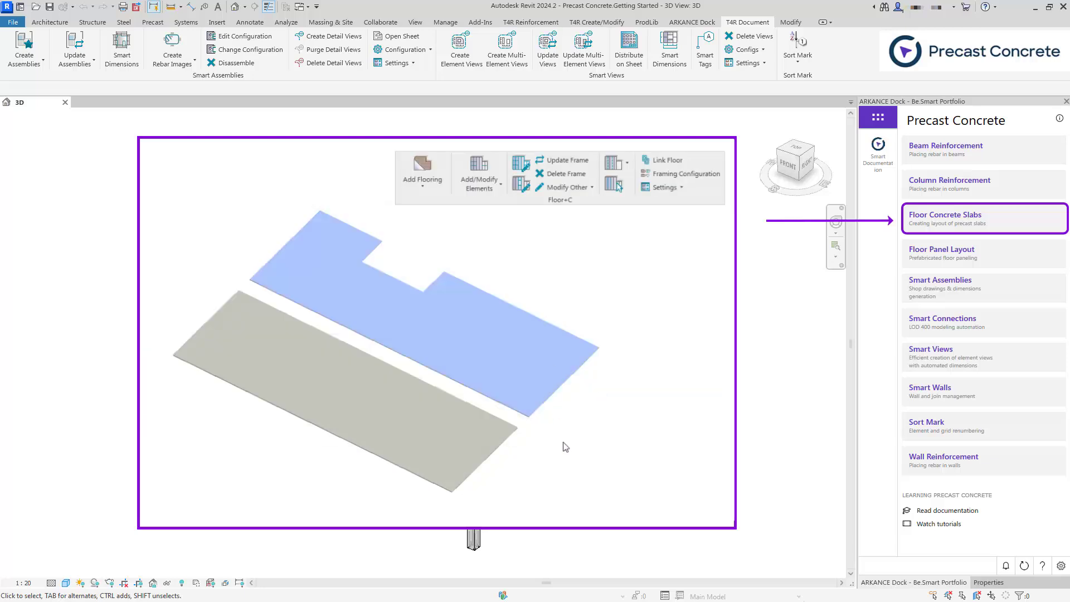
click(425, 166)
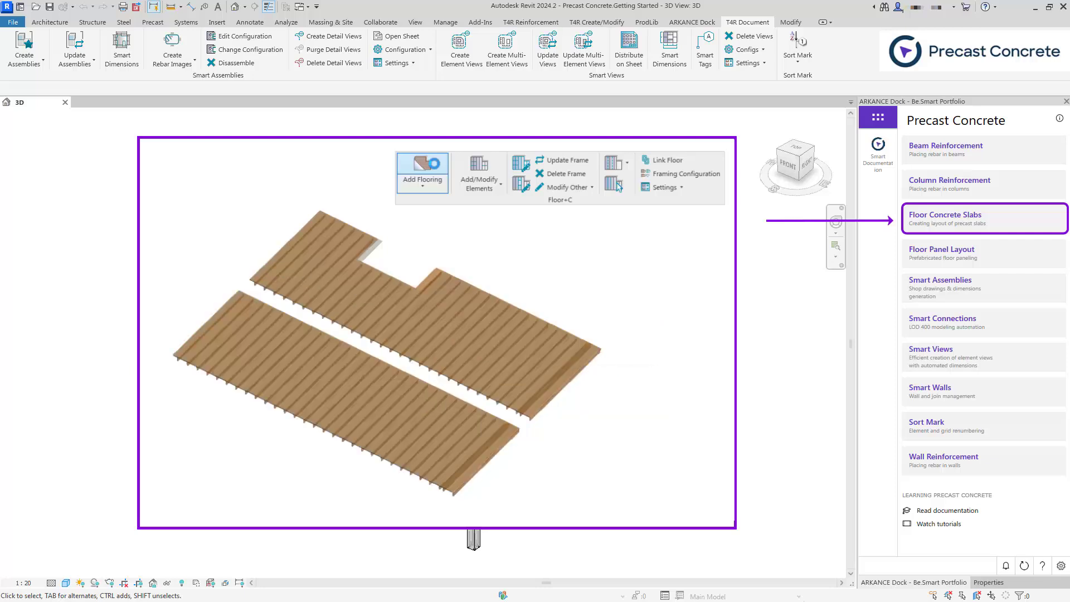
scroll(329, 263, up, 2)
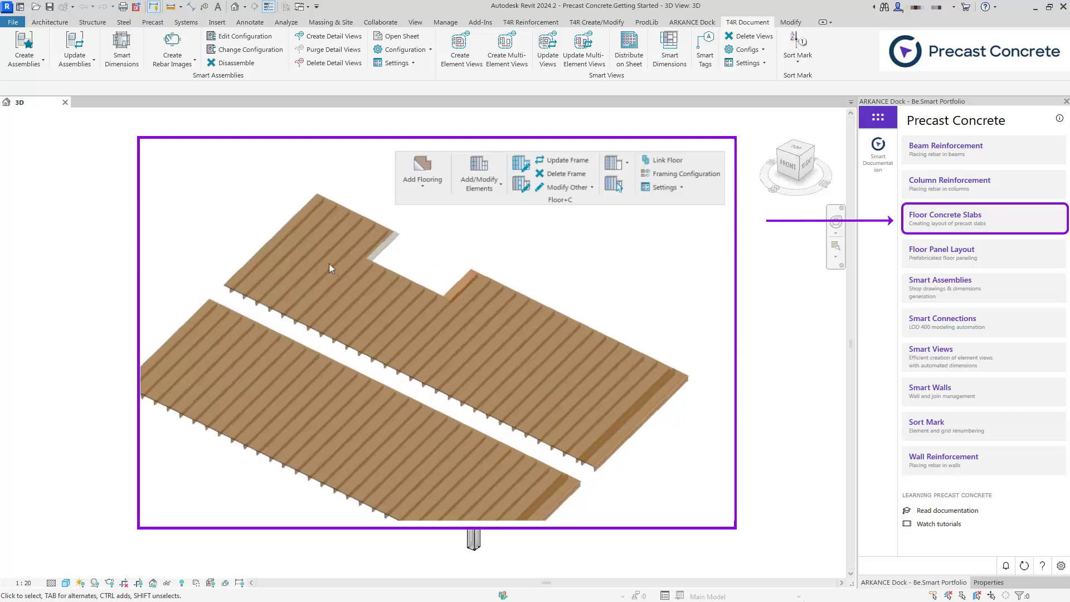
scroll(357, 258, up, 3)
scroll(357, 259, up, 2)
scroll(393, 296, up, 2)
scroll(522, 370, up, 2)
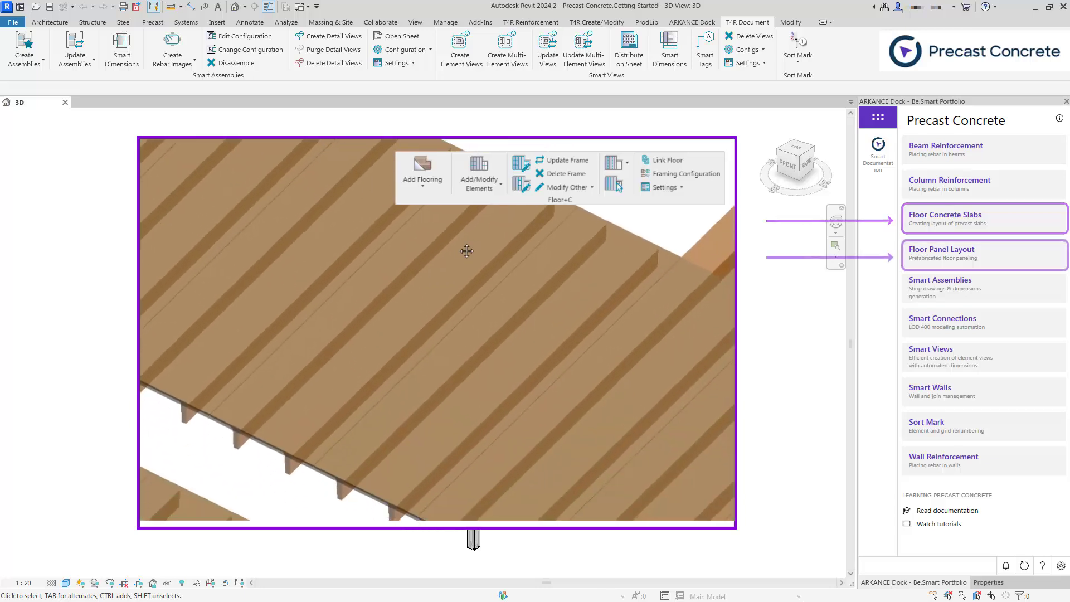
scroll(466, 248, up, 2)
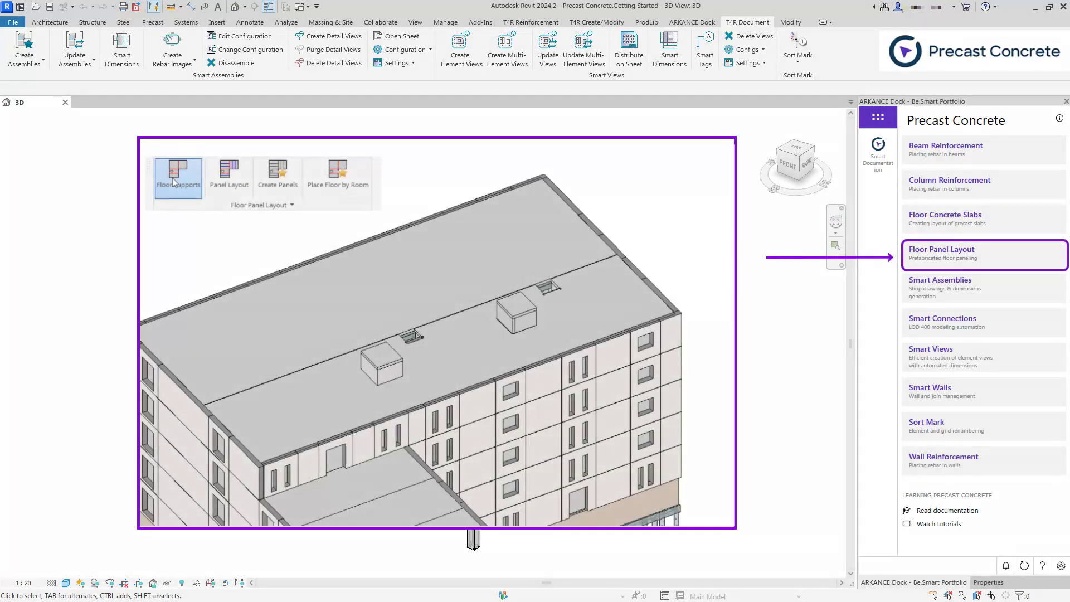
- Confirm the Floor Panel Layout plan and create panels on the roof face
click(173, 178)
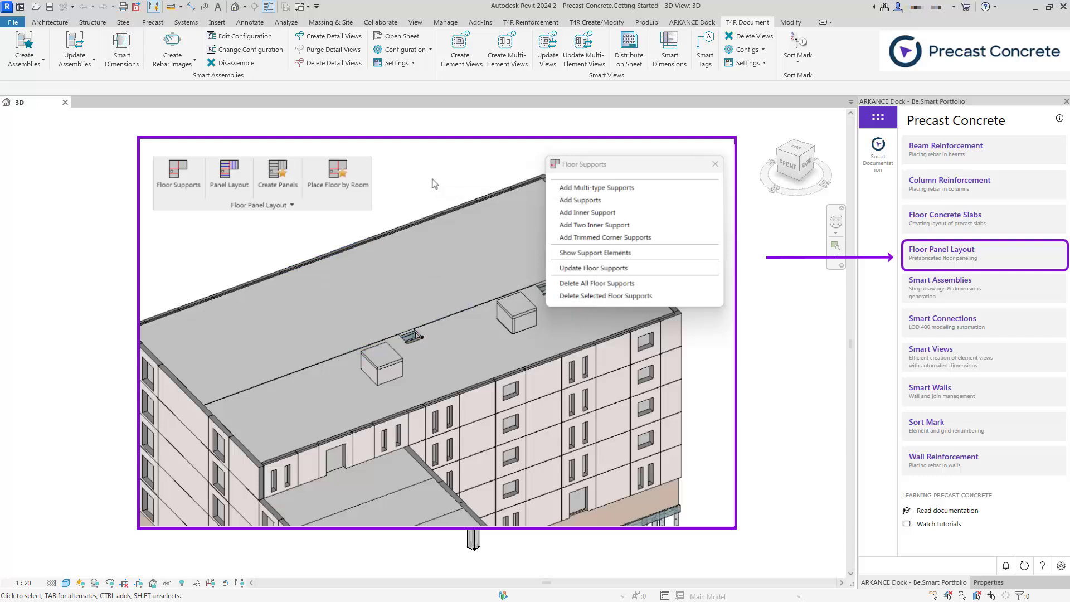
click(230, 171)
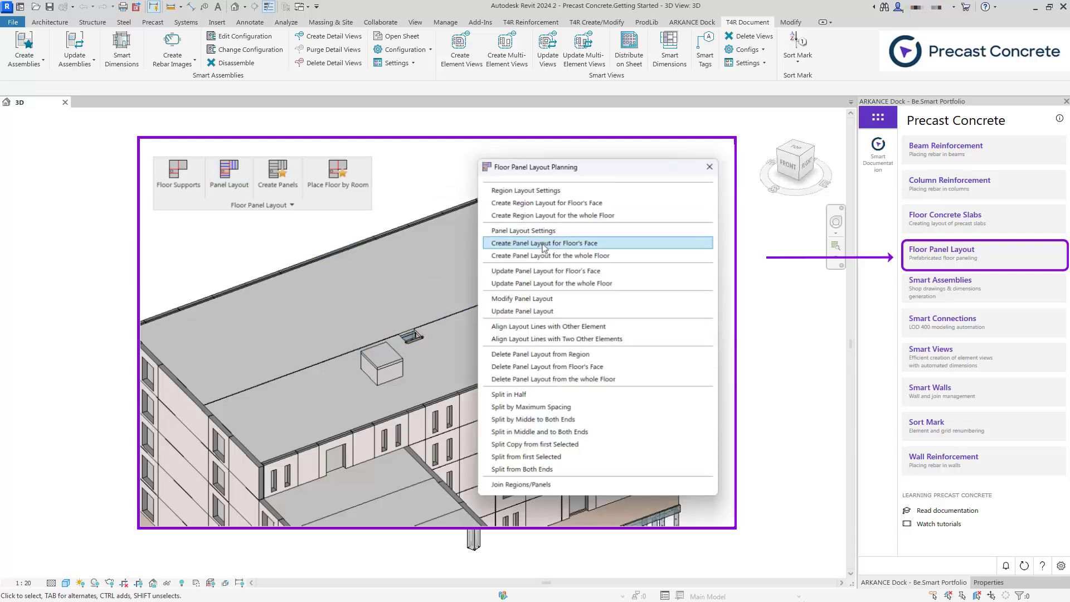
click(552, 215)
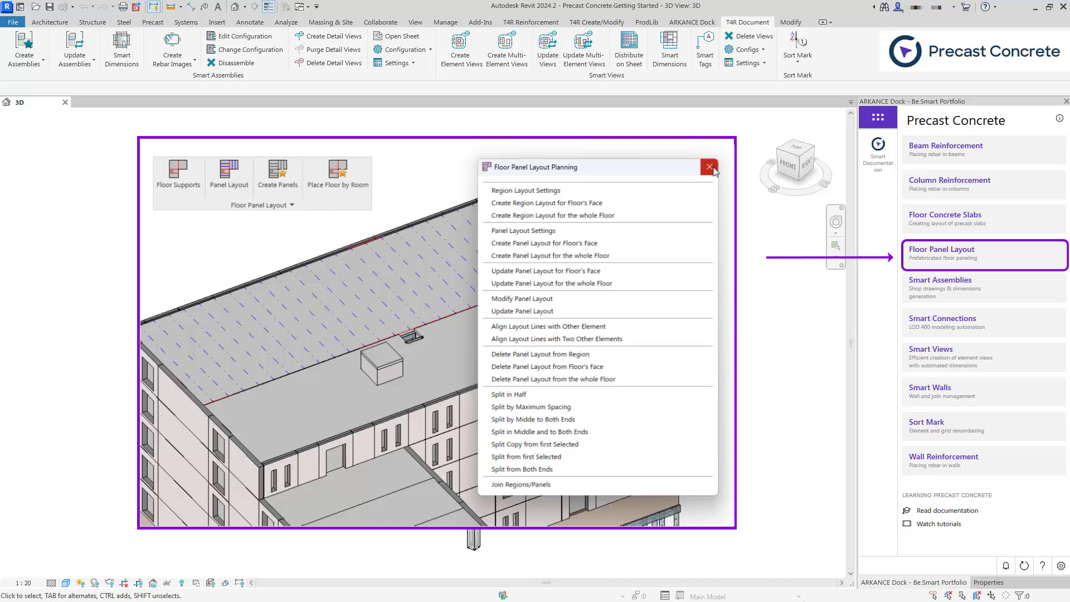
click(710, 167)
click(278, 172)
click(571, 206)
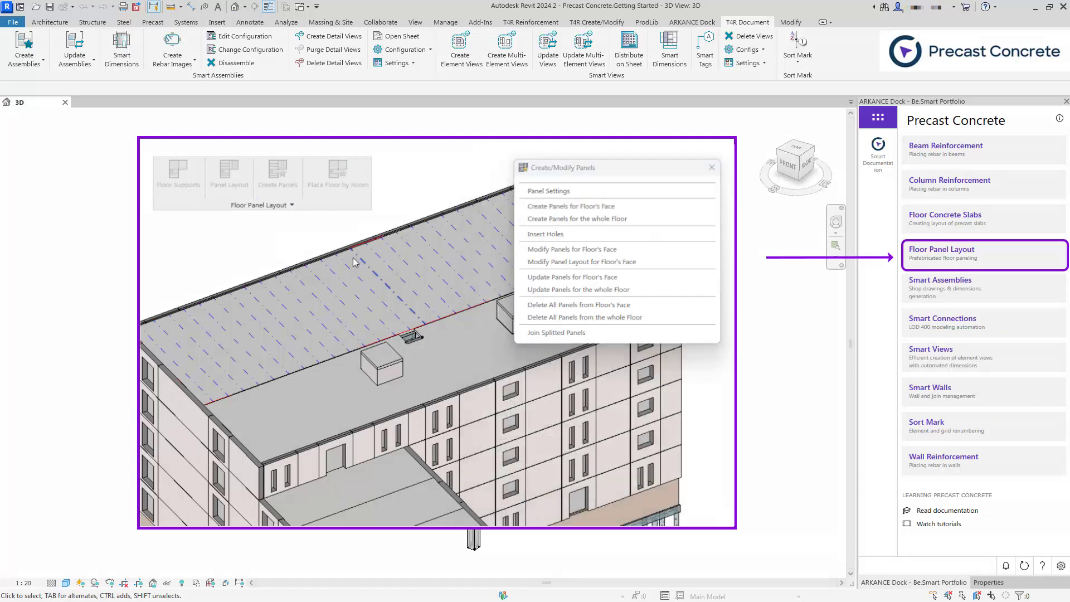
click(354, 262)
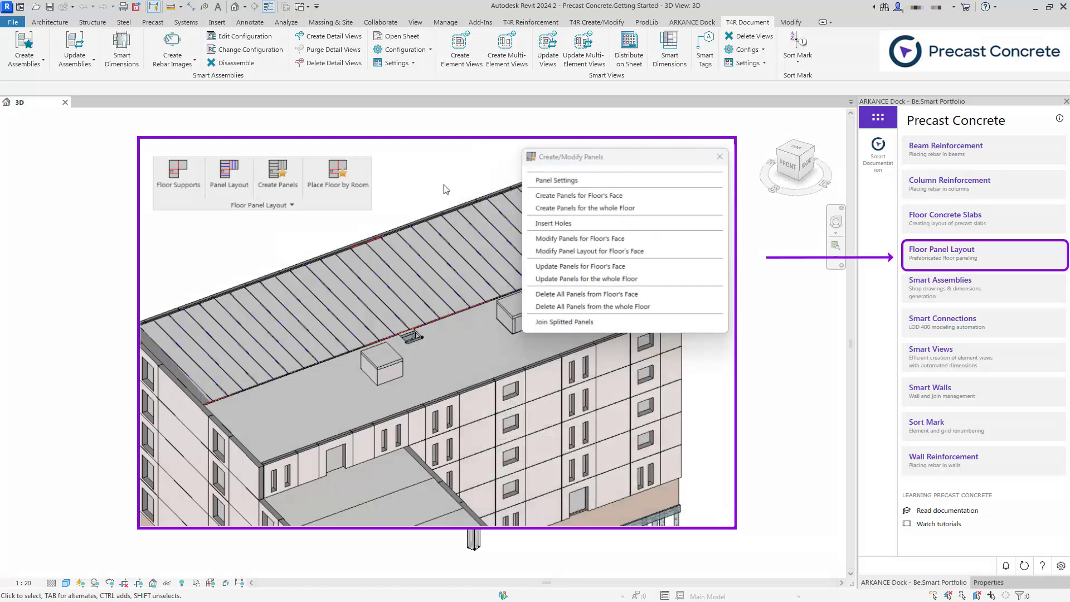
scroll(445, 185, up, 4)
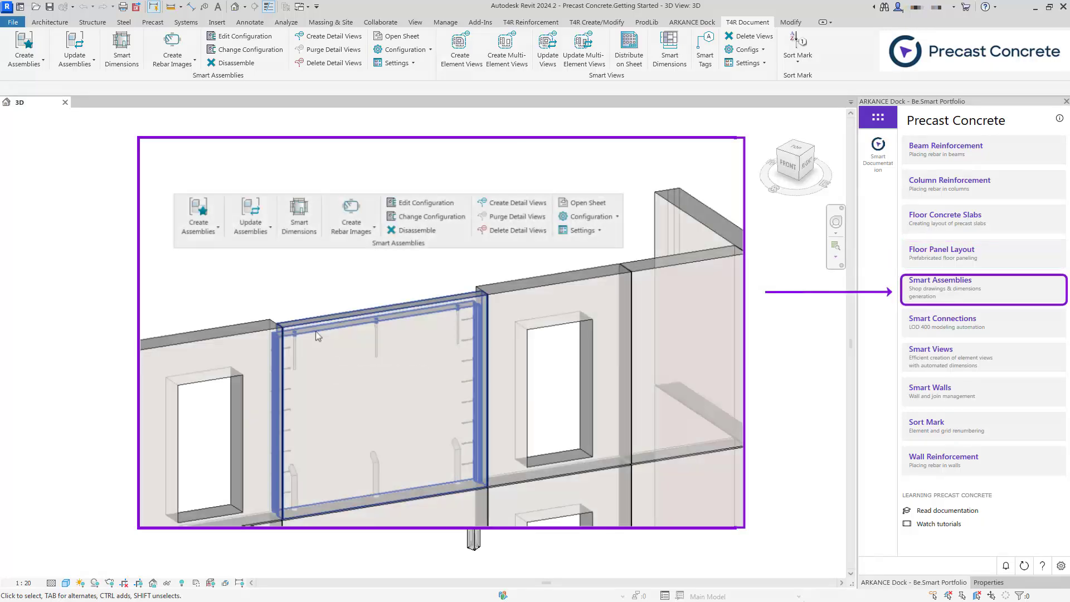
- Create an assembly from the selected precast wall panel and dismiss the creation report
click(322, 365)
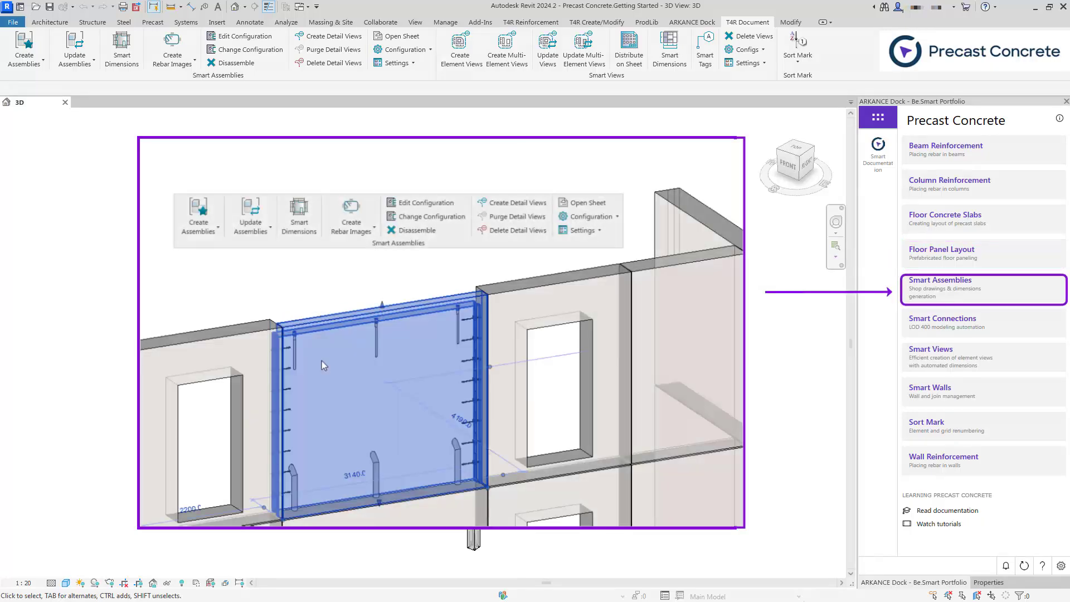
click(201, 219)
click(367, 400)
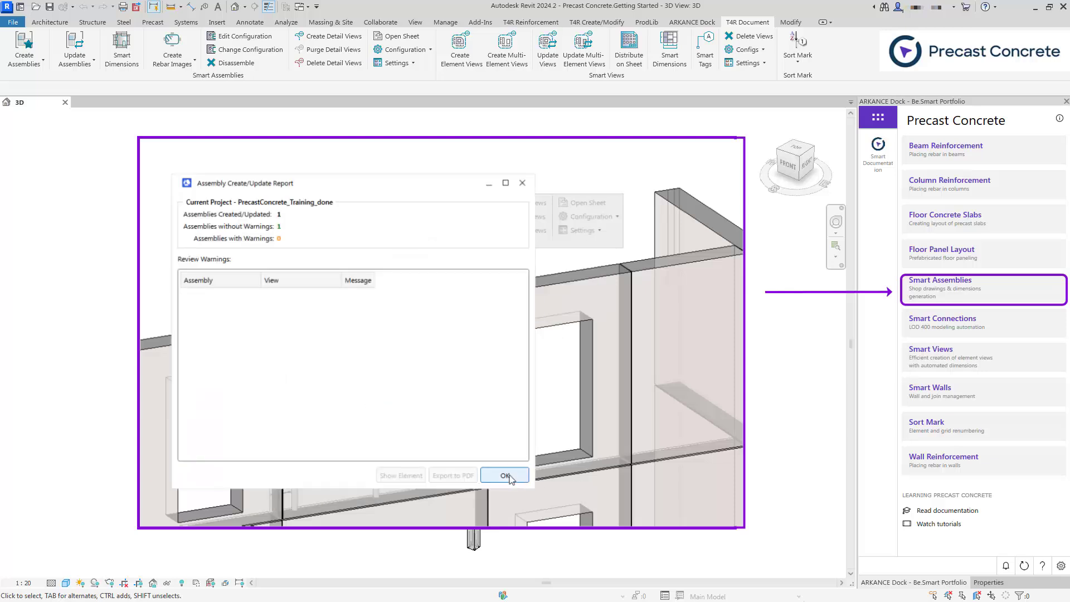
click(507, 476)
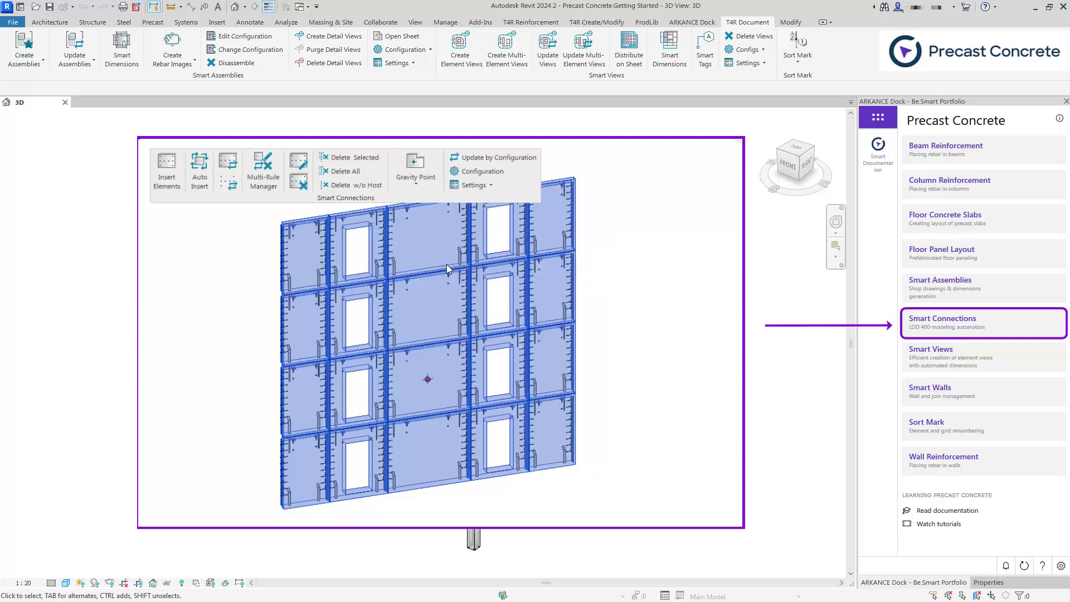
- Create Wall_view element views for the left wall panel
key(Escape)
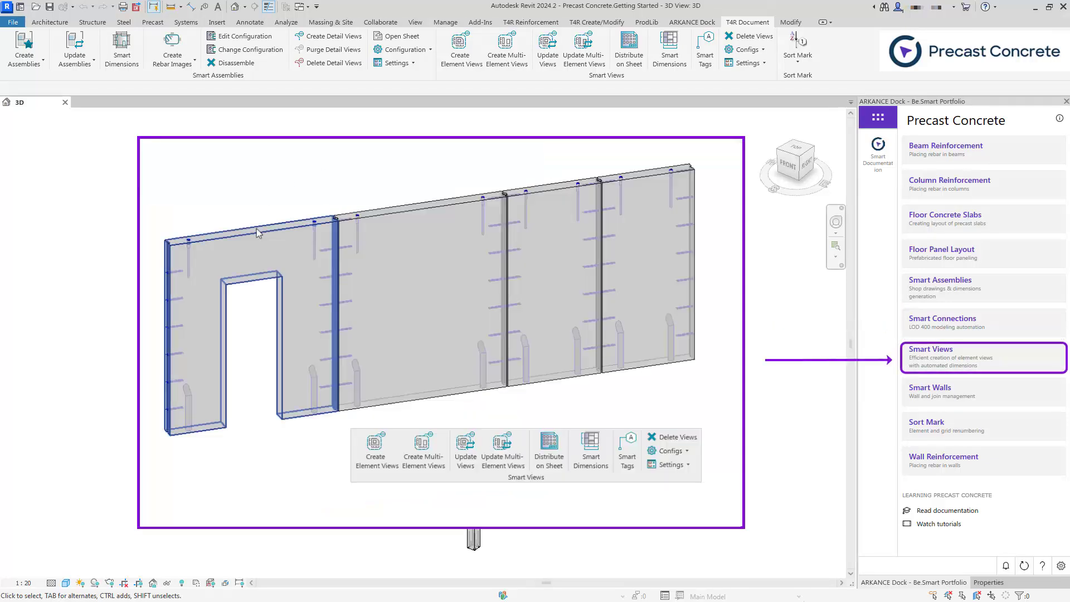
click(257, 233)
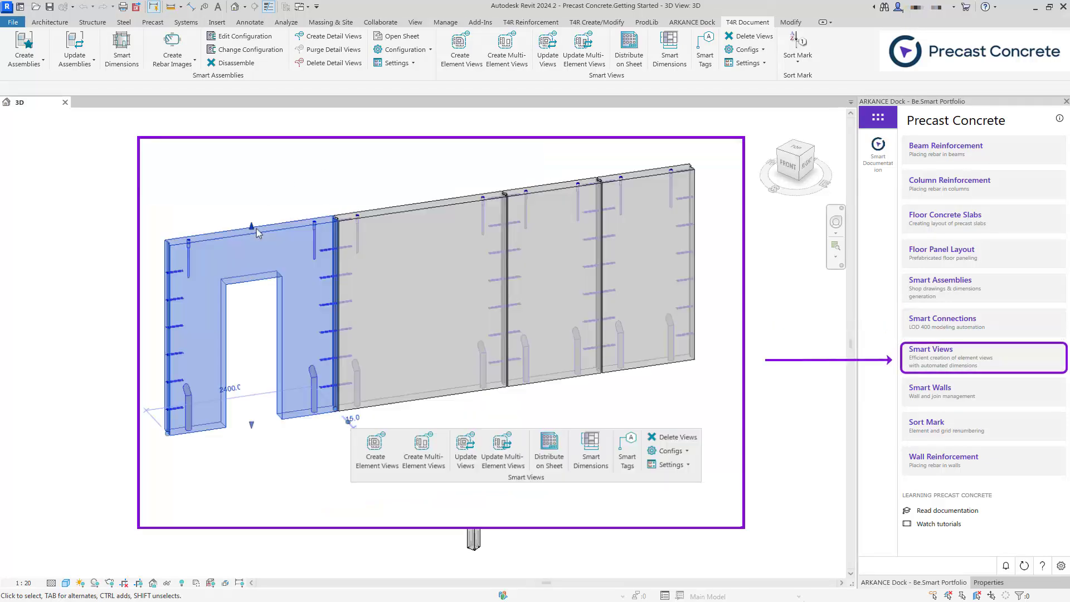
click(375, 447)
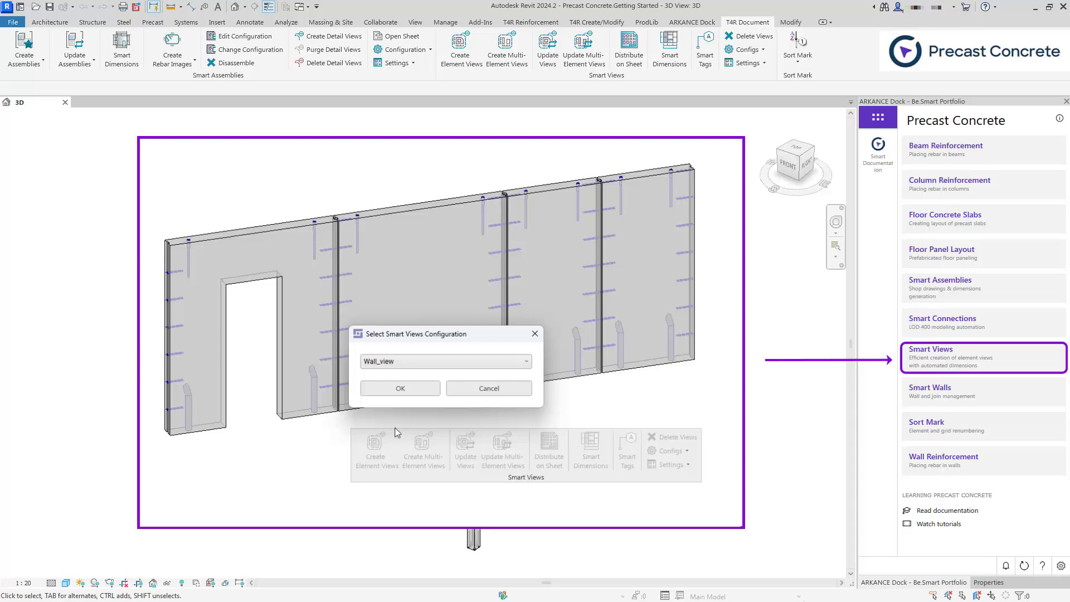
click(401, 388)
click(479, 391)
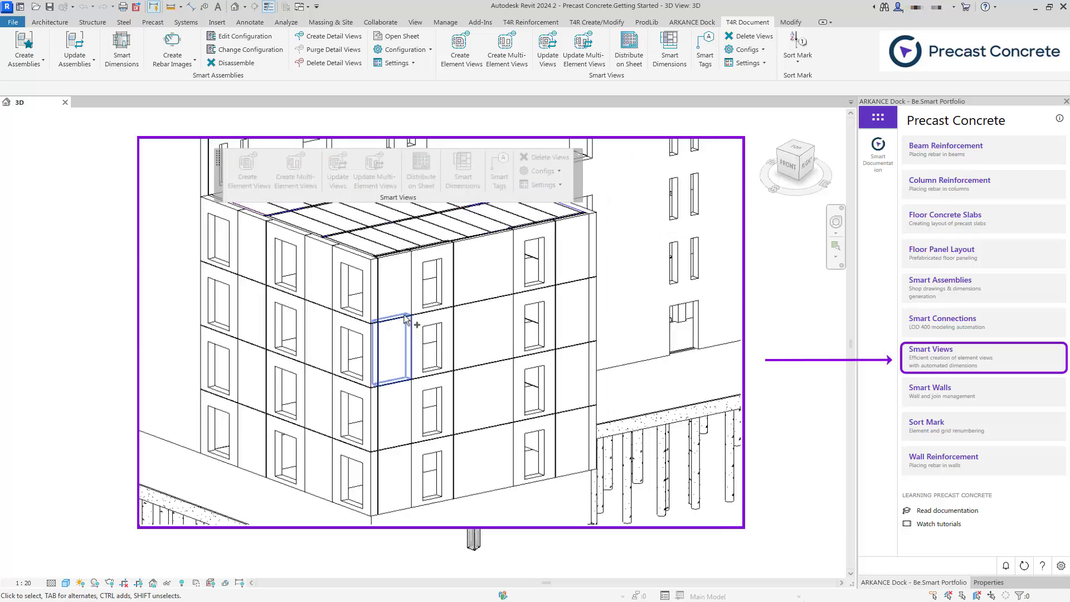
- Start a multi-element view for another wall panel and pick its direction element
click(355, 279)
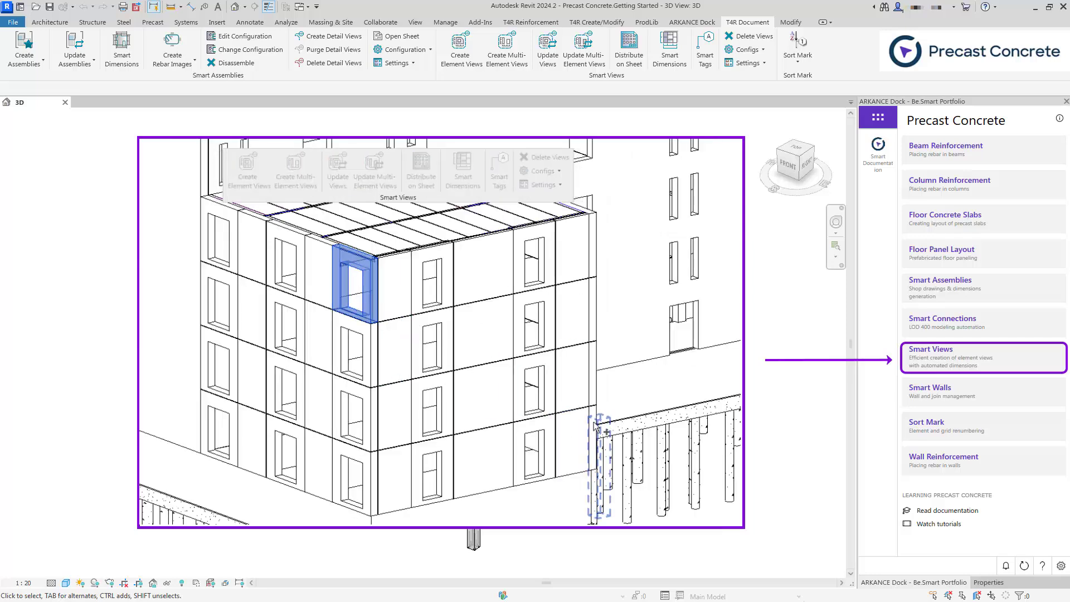
ctrl+click(497, 396)
click(393, 366)
text(E-1)
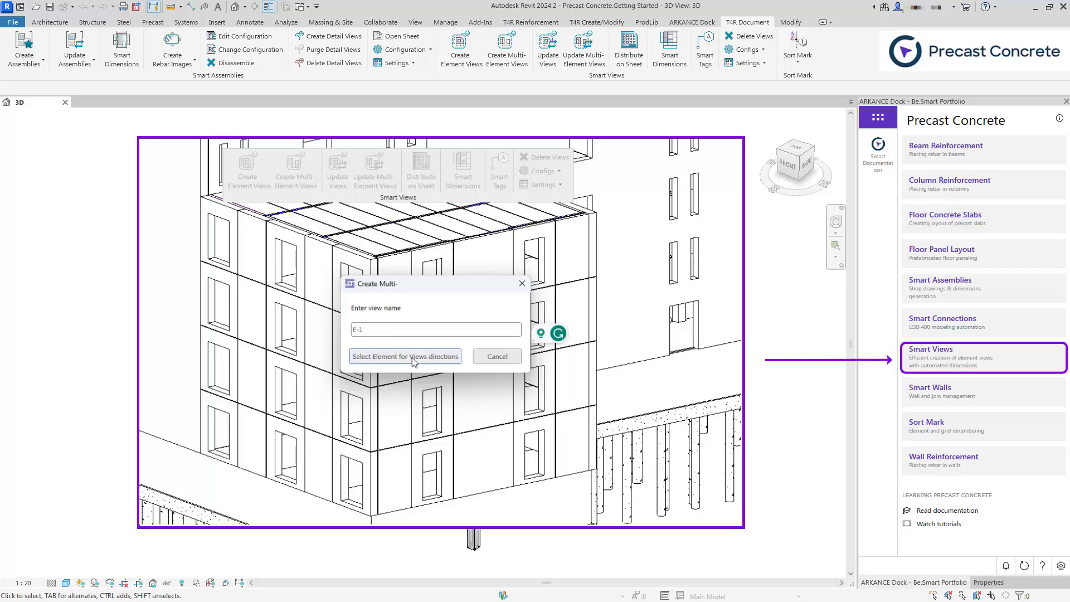
click(411, 358)
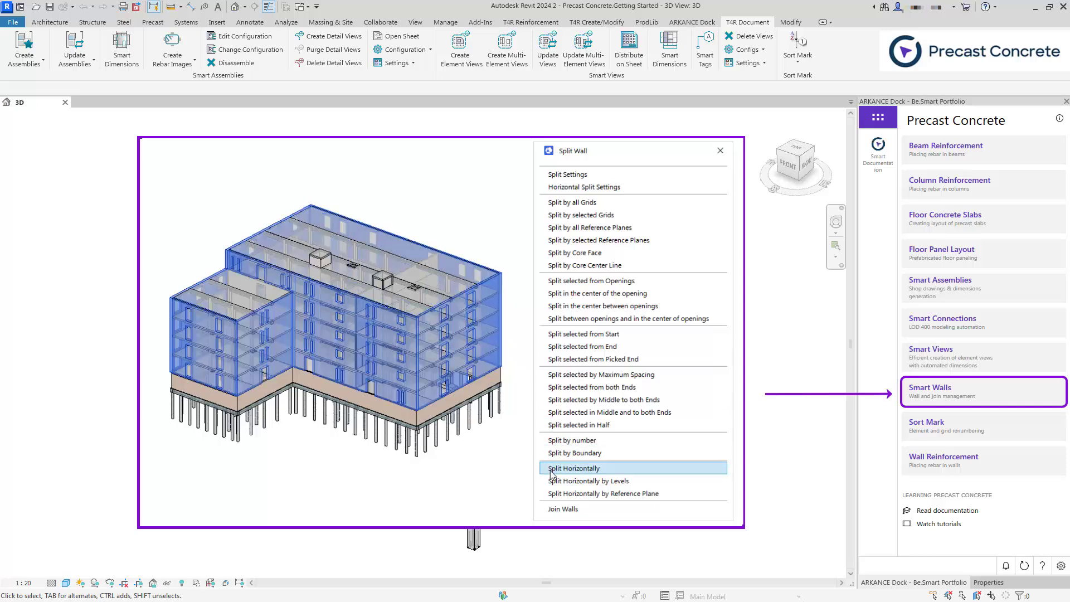
- Split the walls horizontally at three ticked levels, then split a wall from its openings
click(551, 469)
click(431, 265)
click(431, 284)
click(431, 309)
click(552, 399)
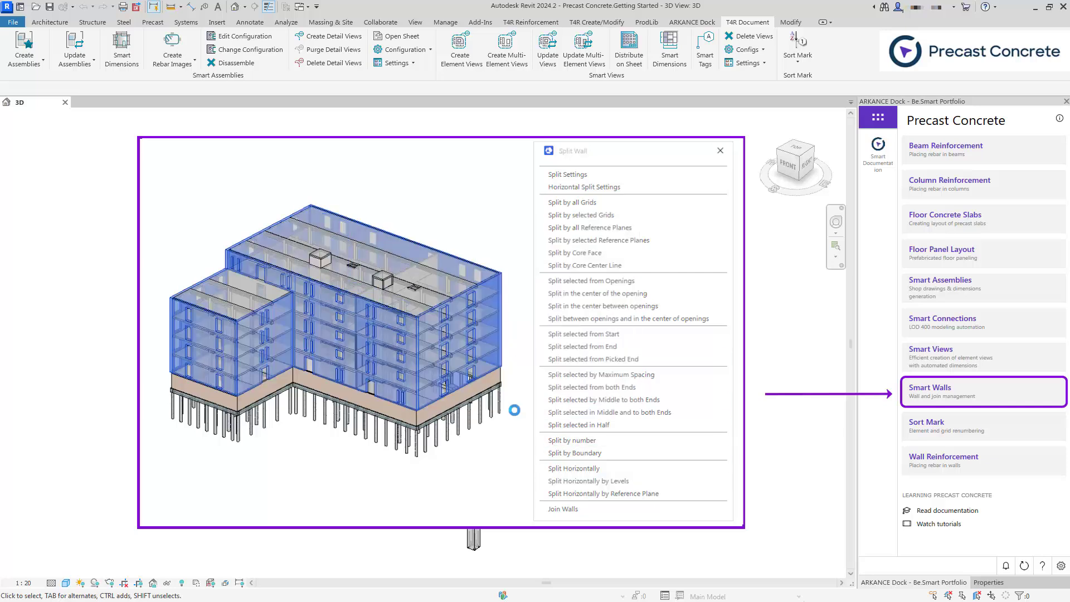
click(599, 287)
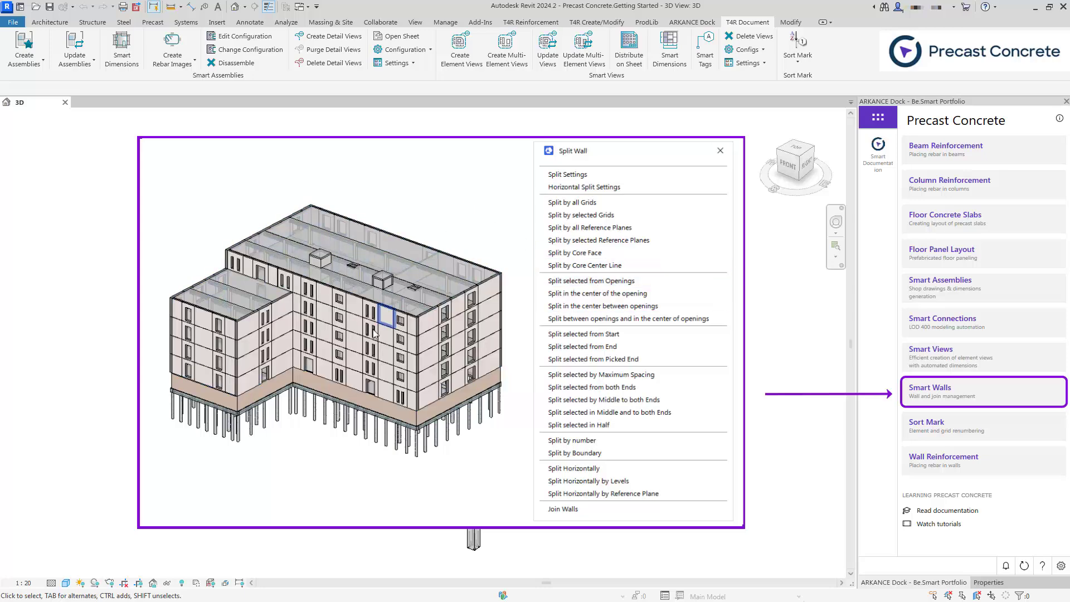
scroll(373, 333, up, 3)
scroll(379, 318, up, 2)
scroll(383, 300, up, 2)
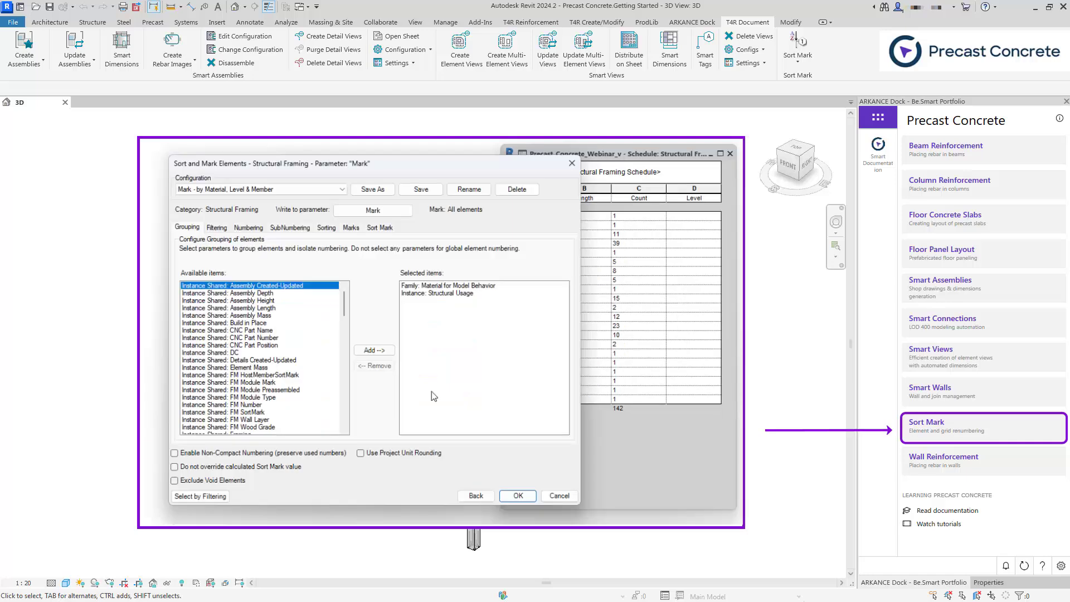
- Run Sort and Mark with the Mark - by Material, Level & Member configuration
click(518, 495)
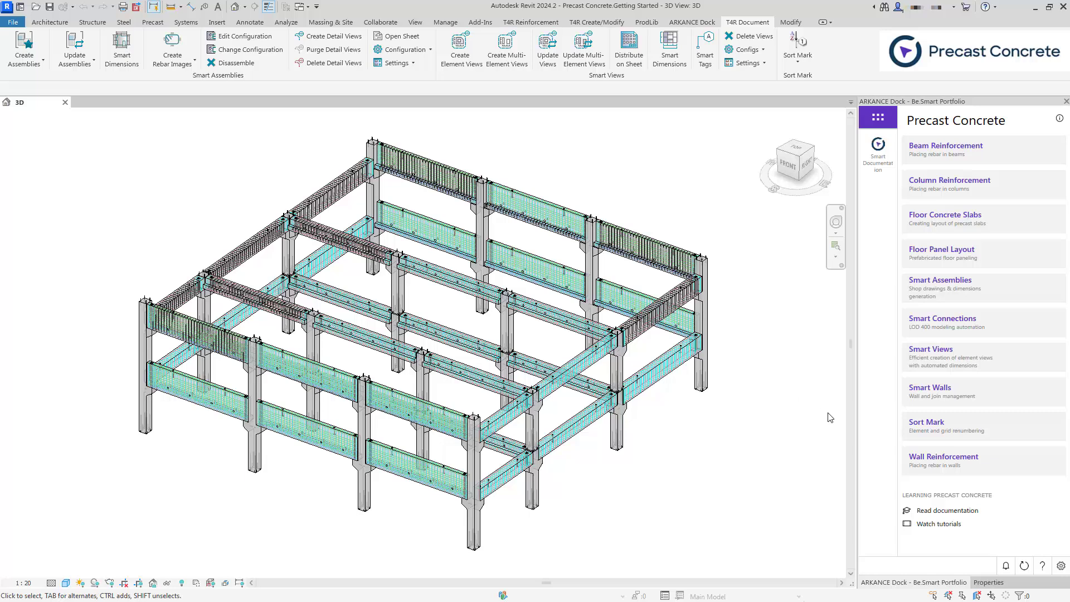
- Expand Wall Reinforcement and open E-Help online documentation from the T4R Reinforcement settings
click(1004, 466)
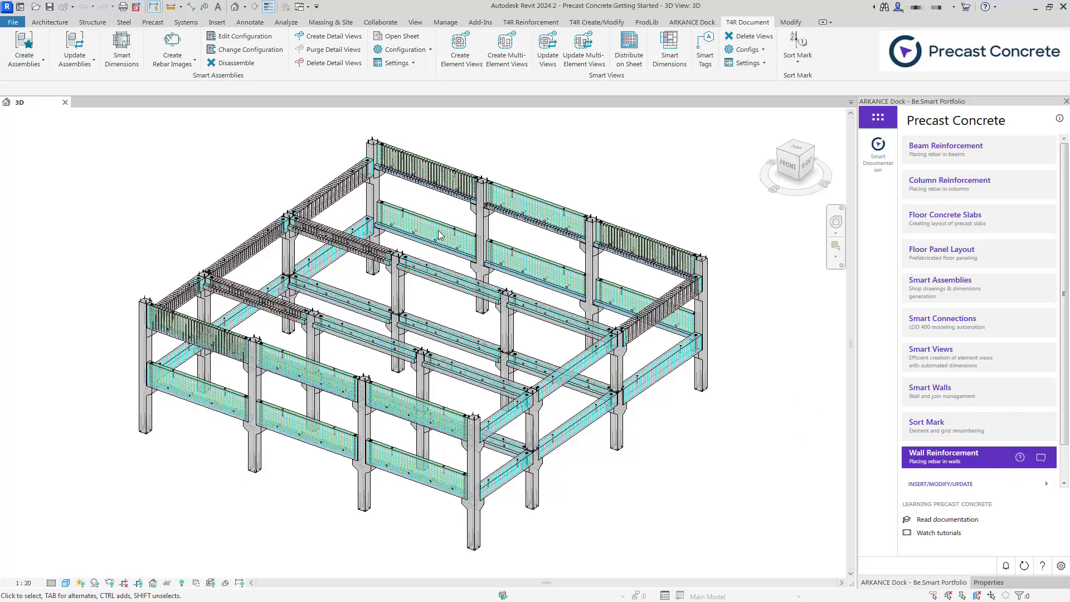
click(538, 21)
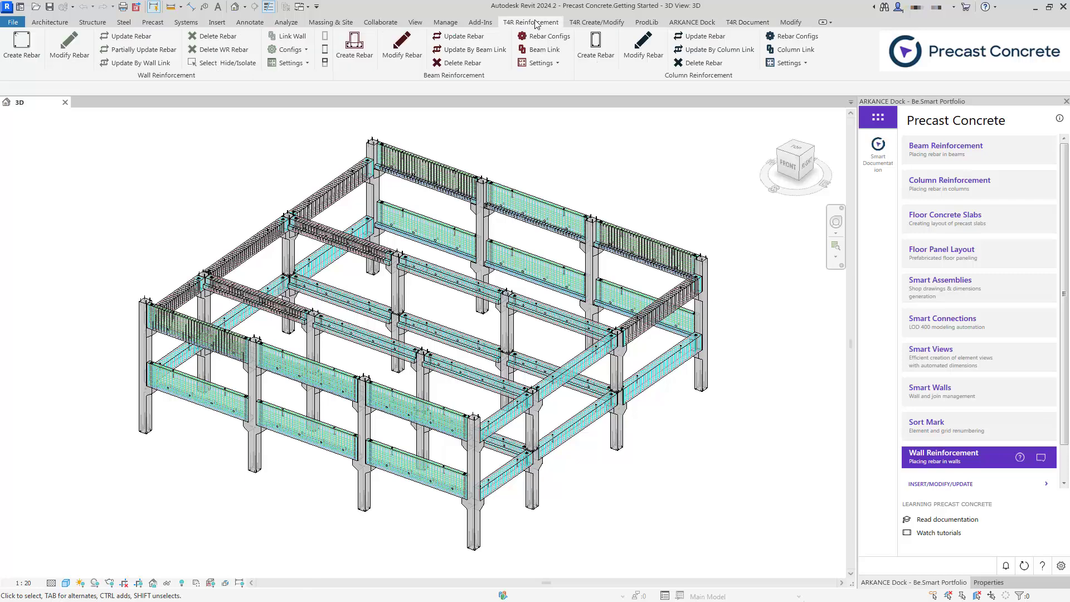
click(293, 63)
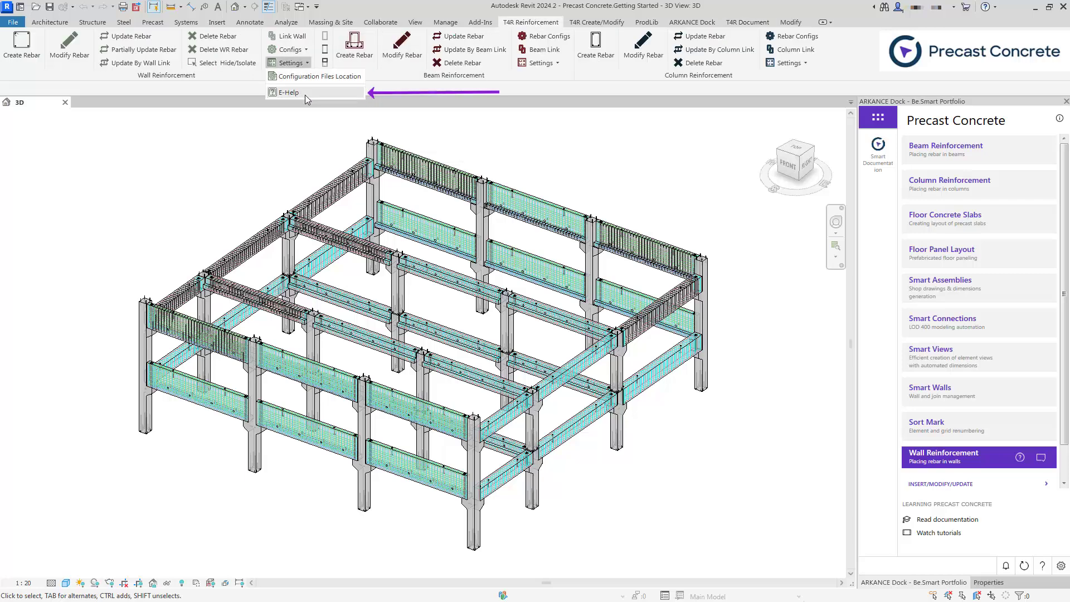